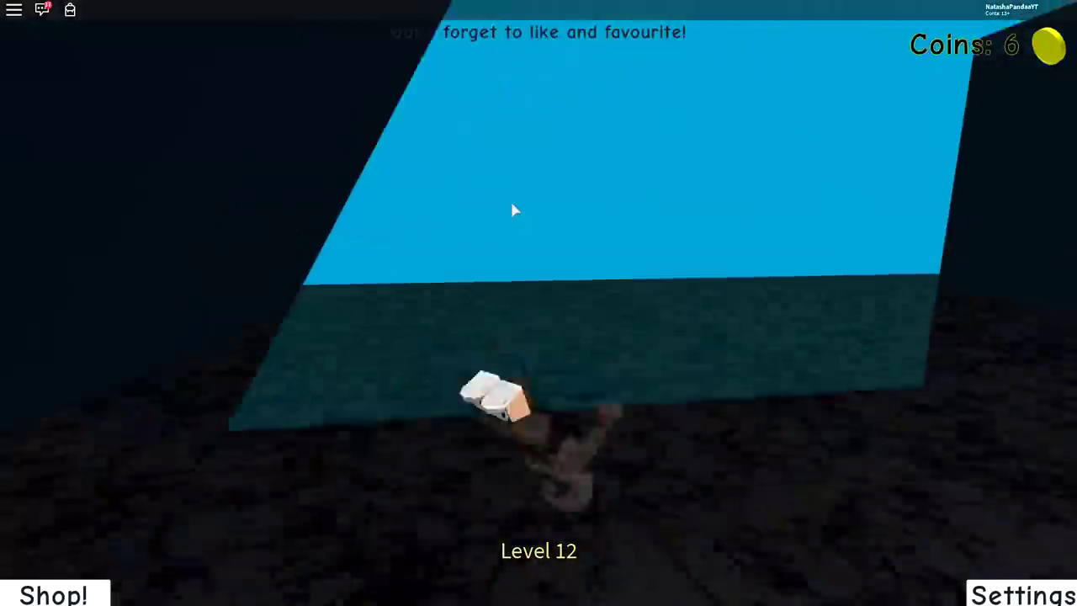
Step: Run and jump the avatar from the checkpoint over the dark pit, along the grey platforms and up the wide ramp
key(w)
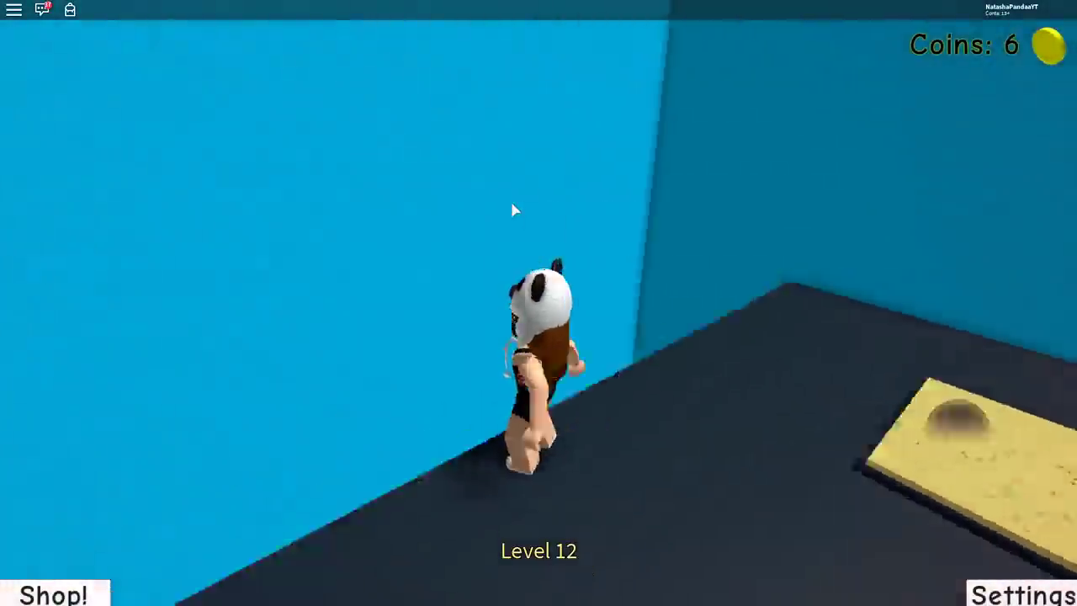
key(space)
key(w)
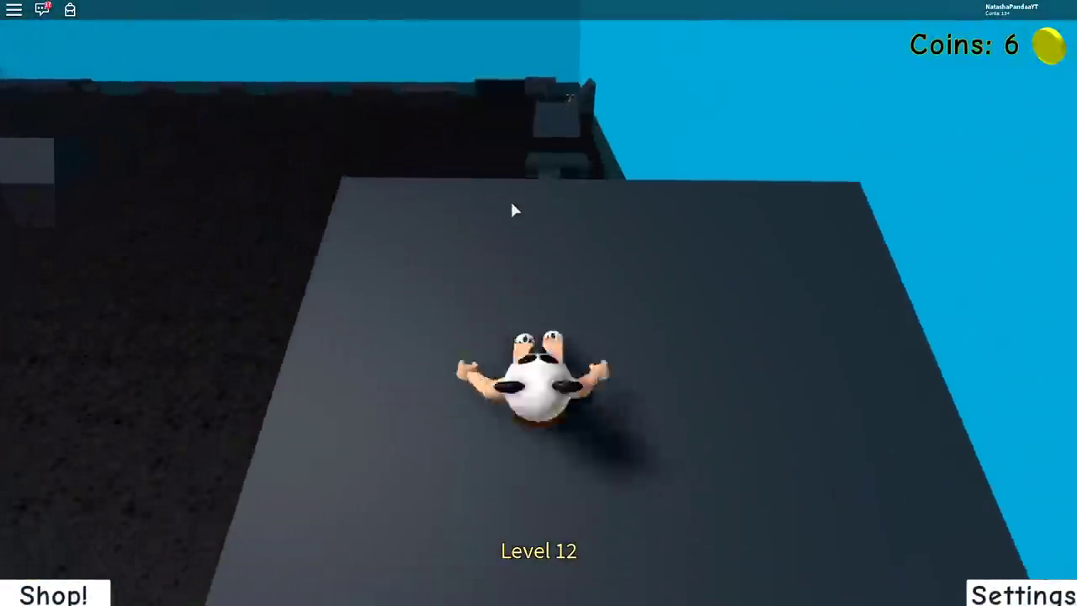
key(w)
key(space)
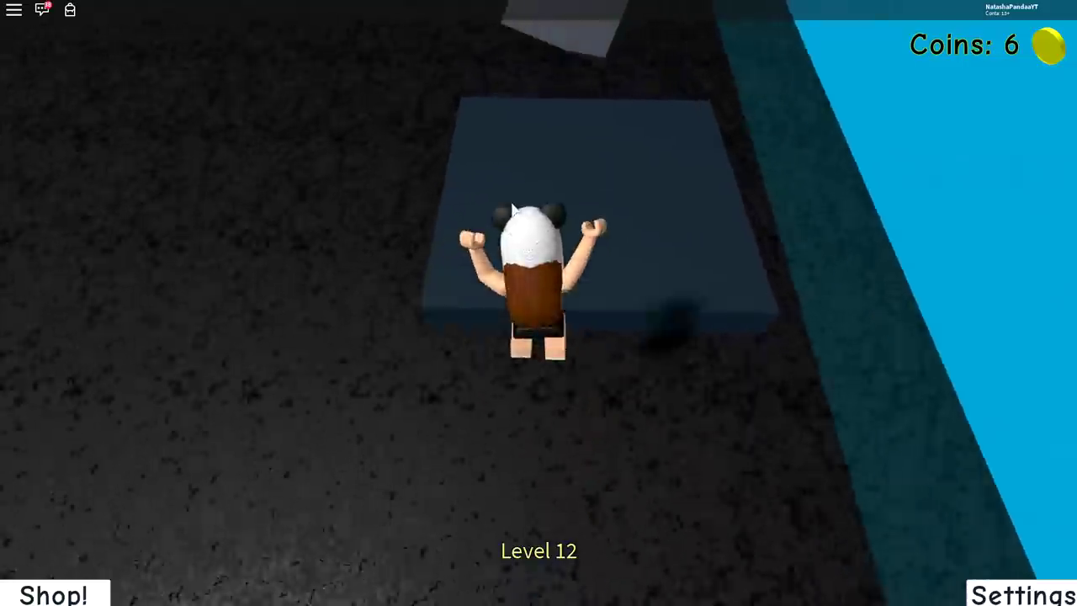
key(space)
key(w)
key(space)
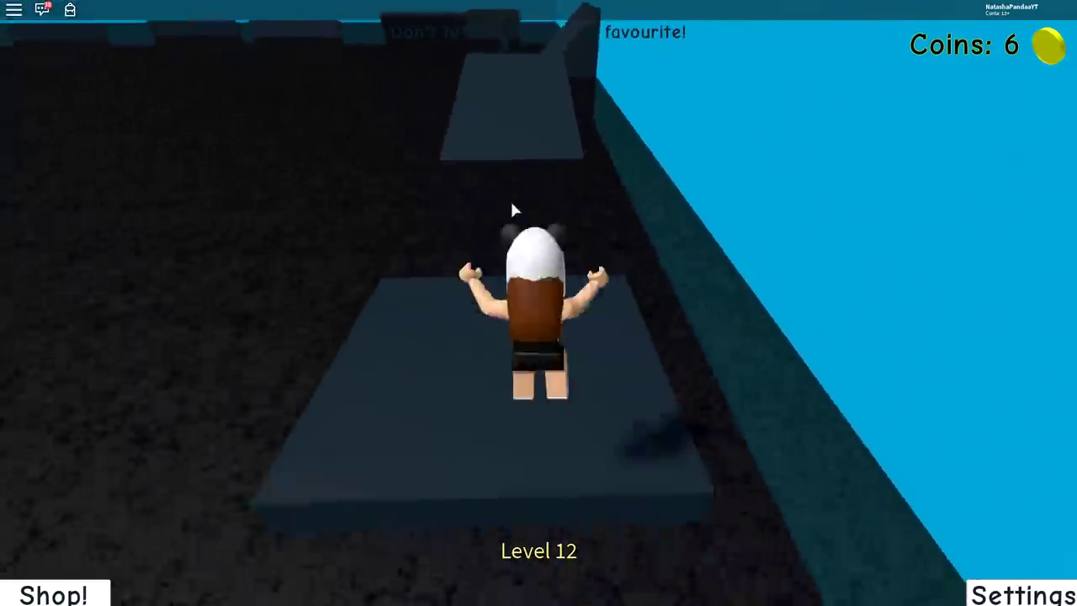
key(space)
key(w)
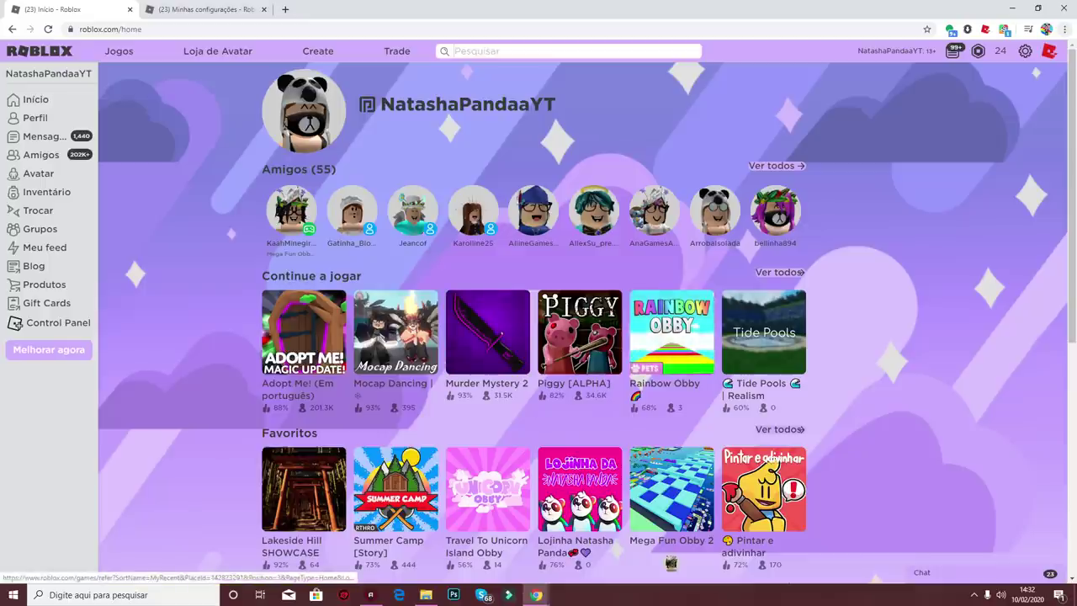
Step: Open the Minhas configurações settings page using the header gear icon
click(1025, 51)
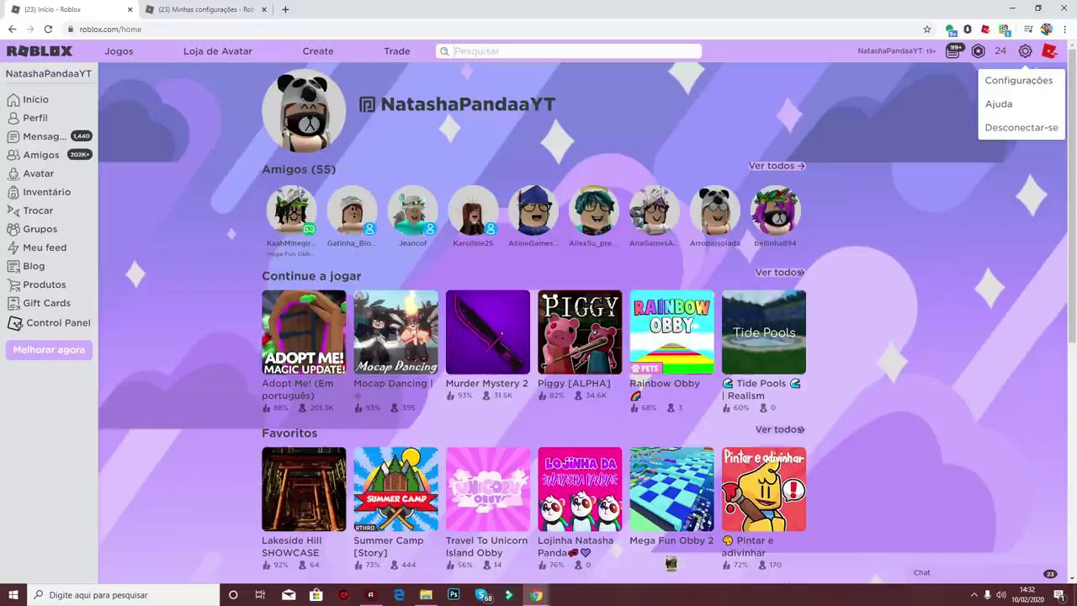
key(ctrl+Tab)
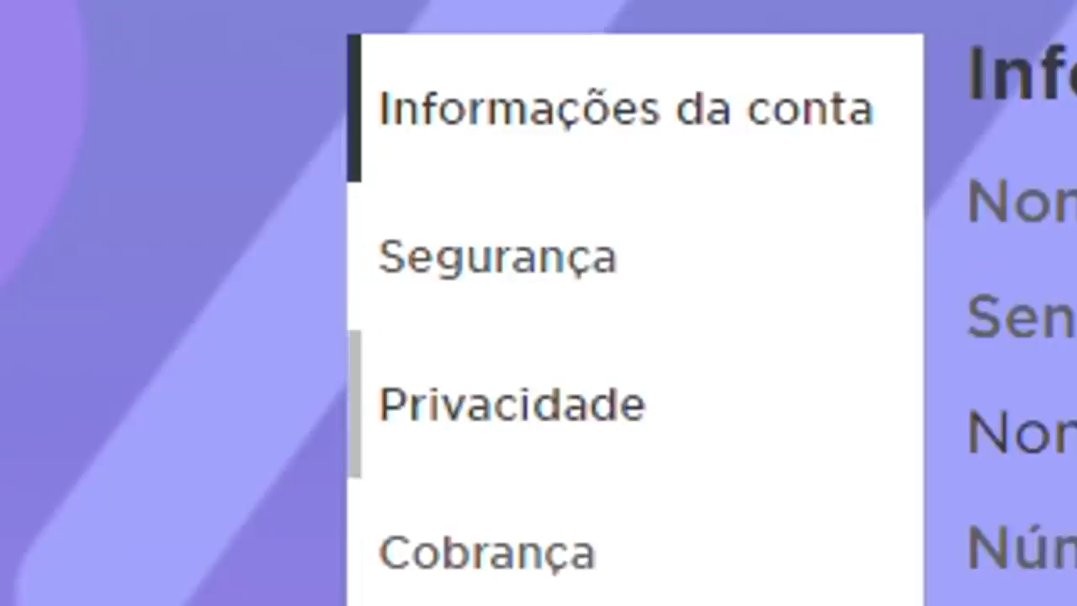
Step: Review the Segurança section's 2-step verification heading, then go back to Informações da conta
click(496, 257)
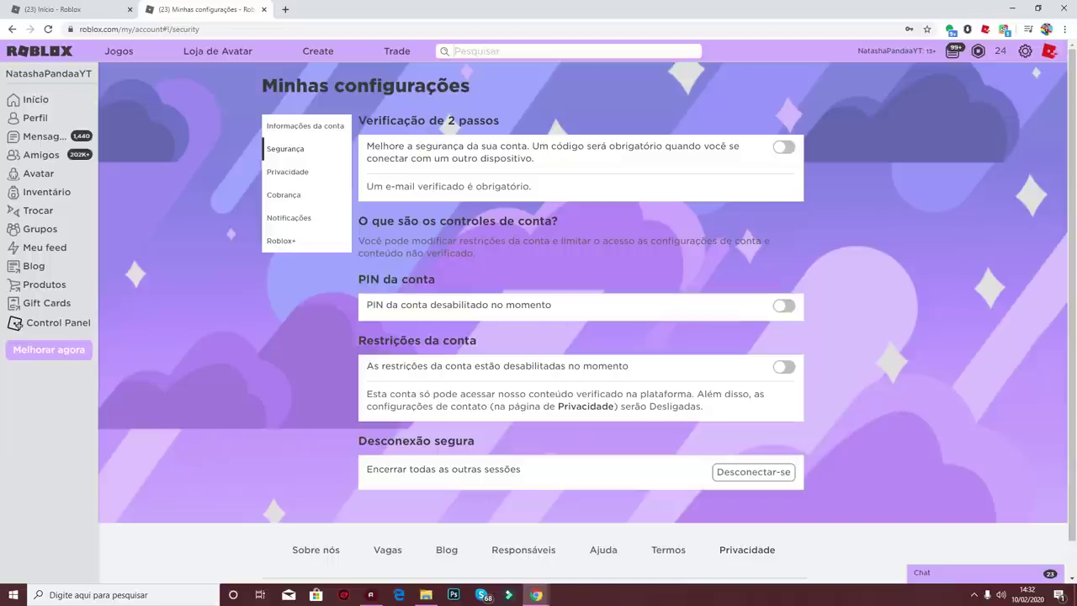
drag(444, 120, 500, 121)
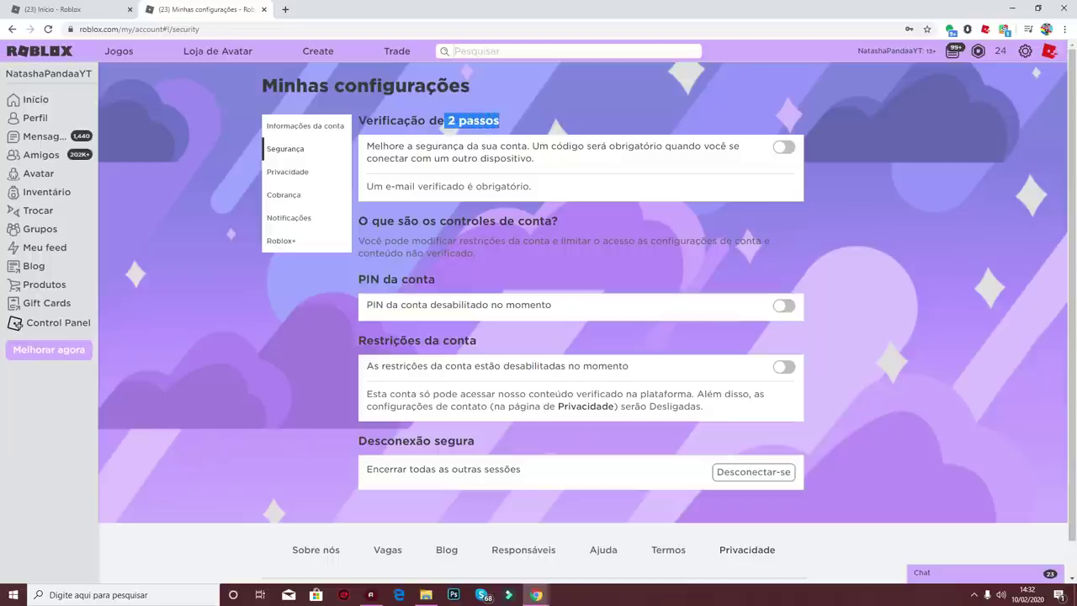
click(500, 121)
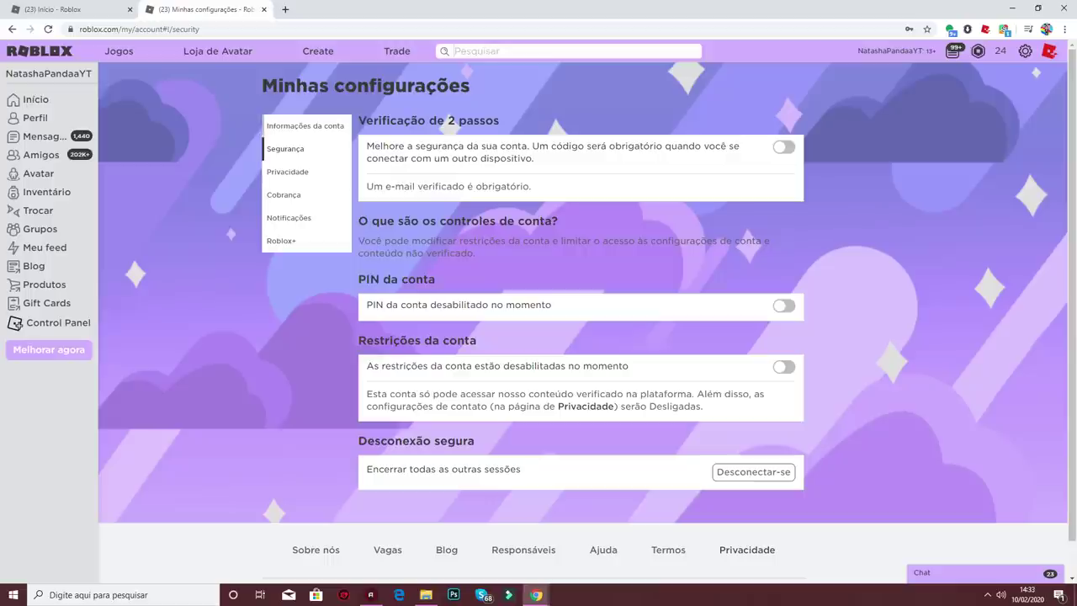
click(265, 126)
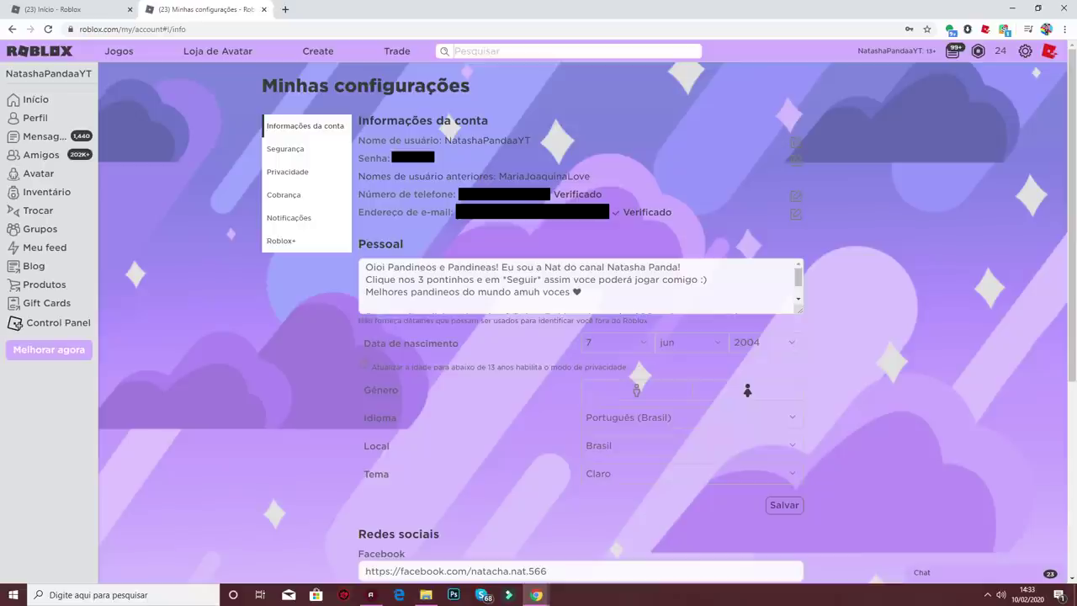
Step: Switch on Verificação de 2 passos in Segurança and dismiss the confirmation dialog
click(284, 148)
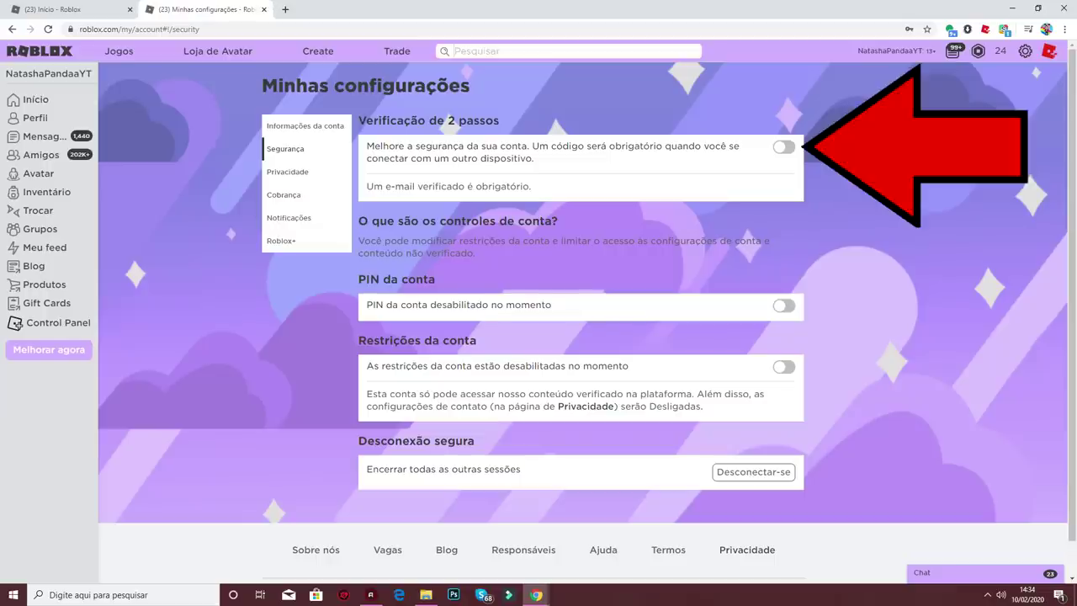
click(784, 147)
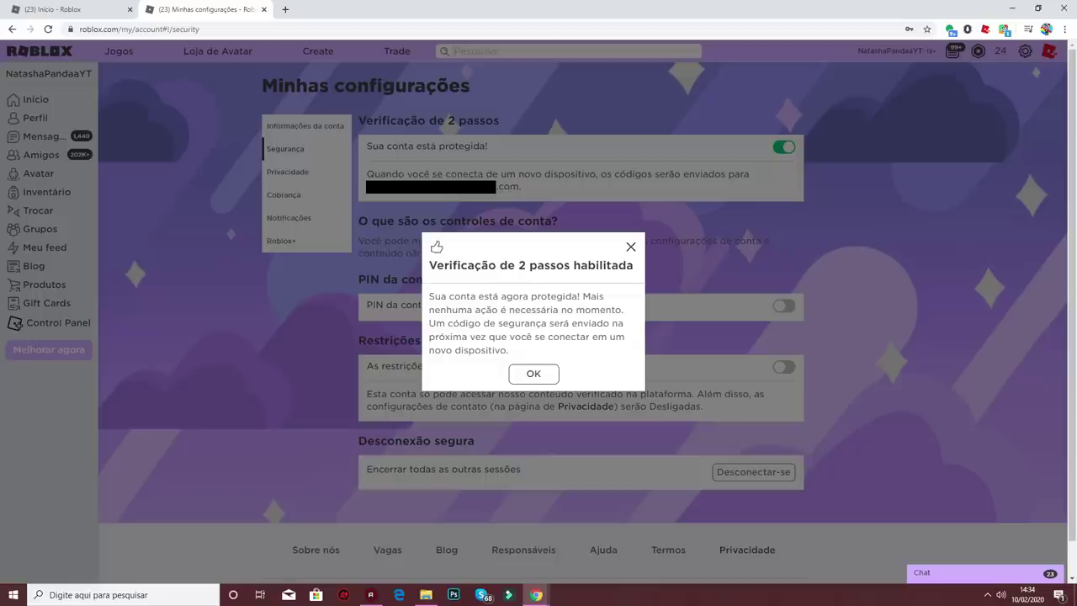
key(Return)
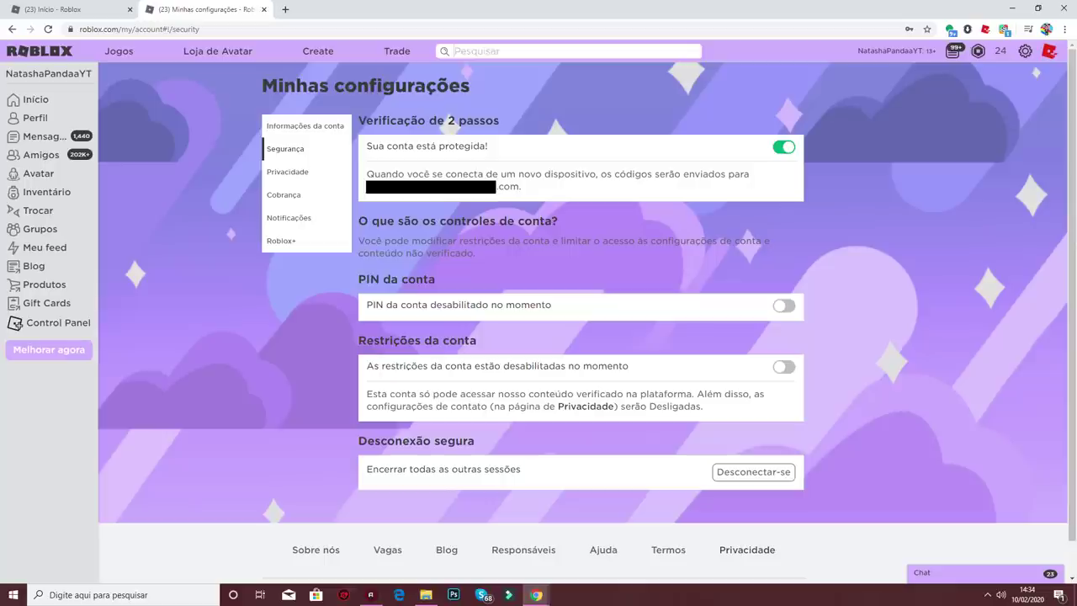
Step: Enable PIN da conta with a confirmed 4-digit PIN, then return to Informações da conta
click(304, 126)
drag(370, 279, 409, 279)
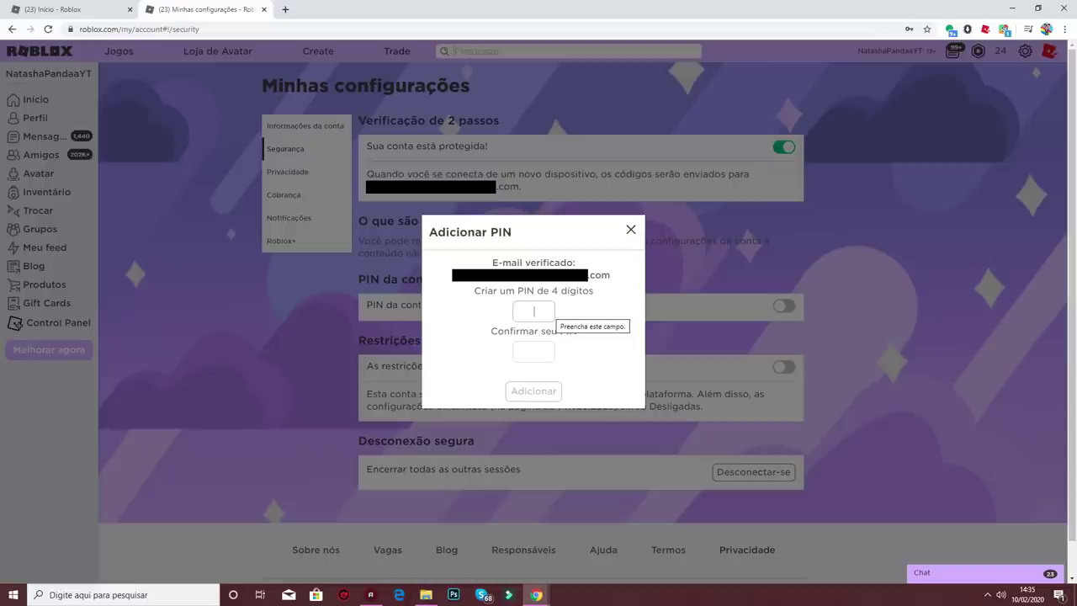
text(000)
key(Tab)
text(0000)
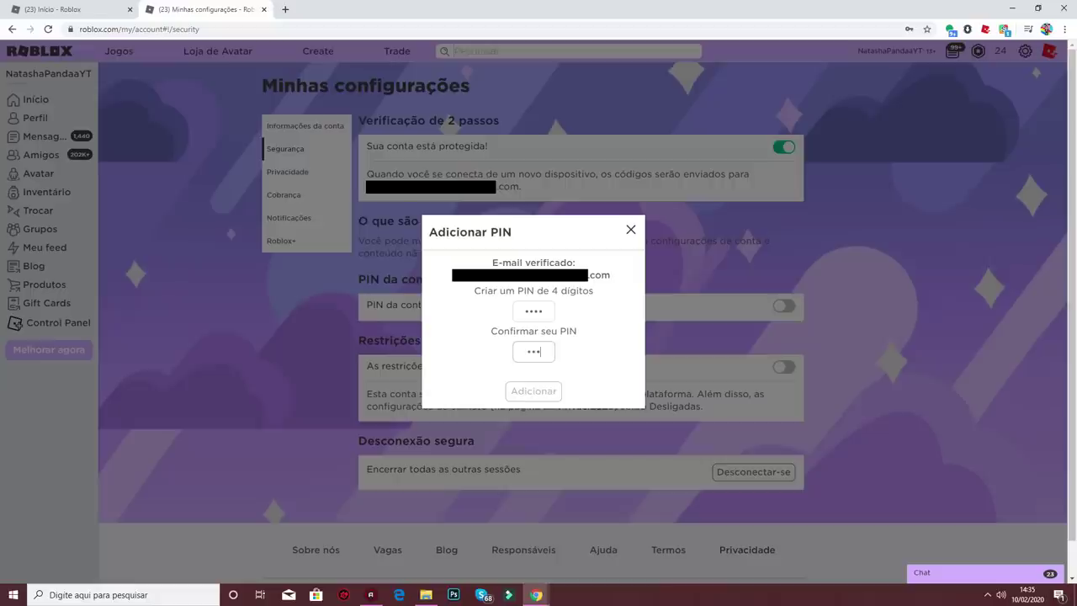
key(Return)
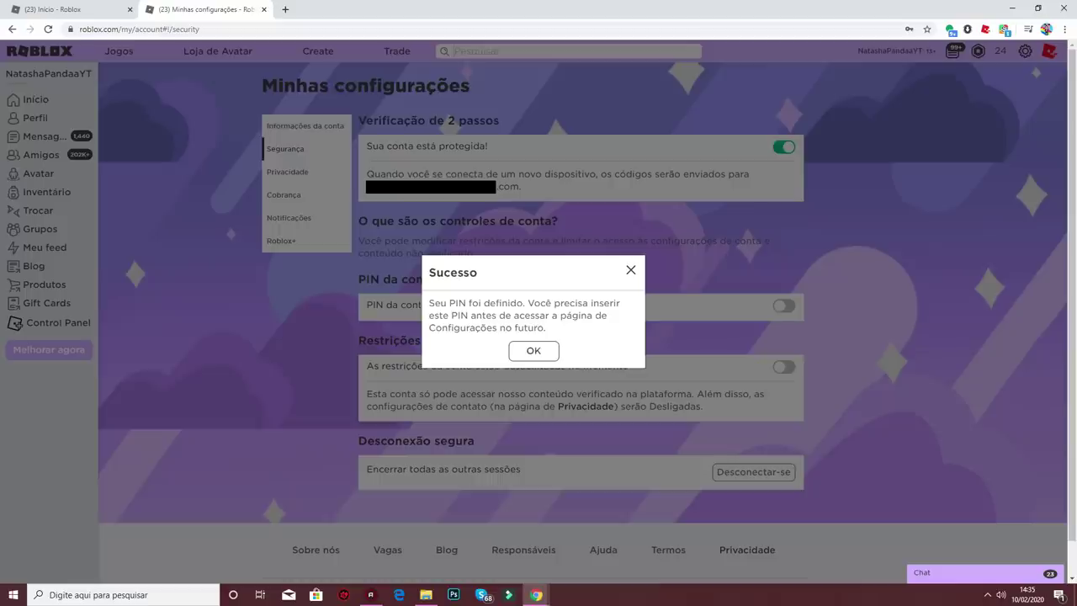
key(Return)
click(305, 126)
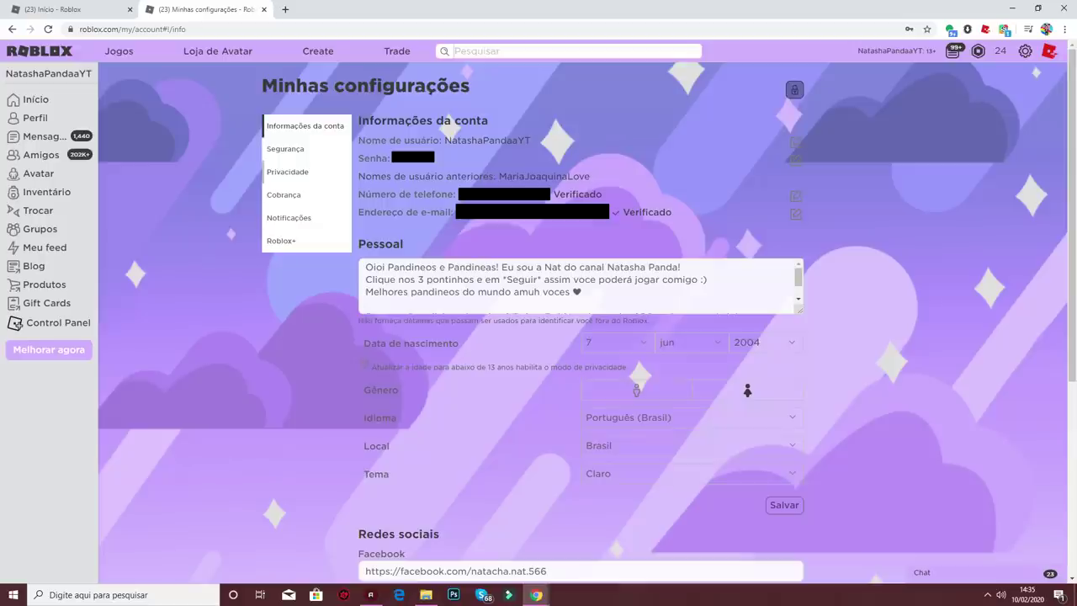
Step: Set who can join my game to Amigos in privacy settings, unlocking with the account PIN
click(287, 172)
scroll(581, 337, down, 2)
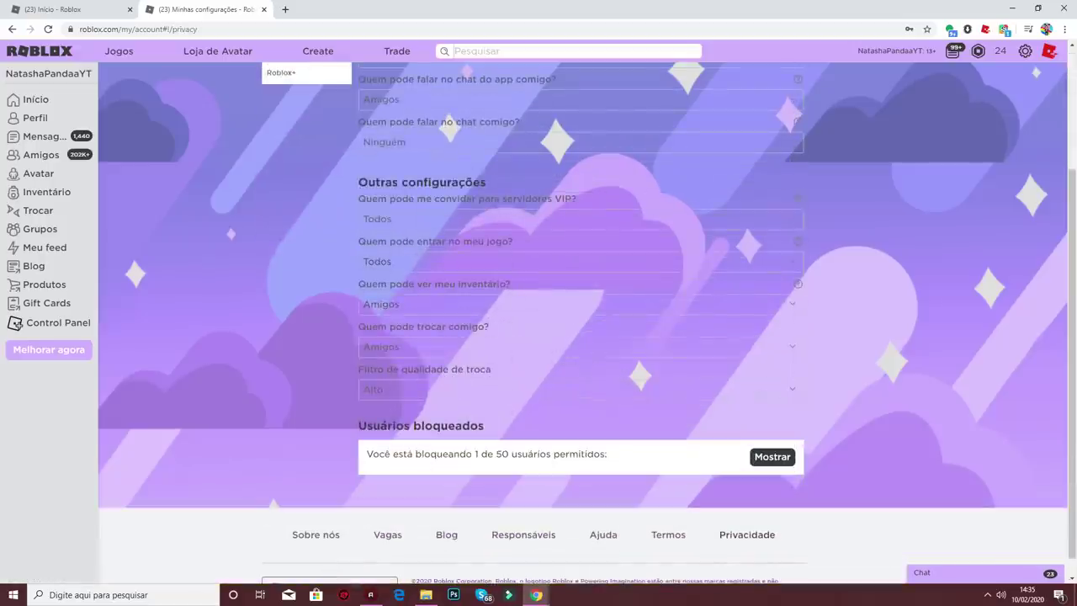
click(580, 262)
key(Down)
key(Down)
key(Down)
key(Return)
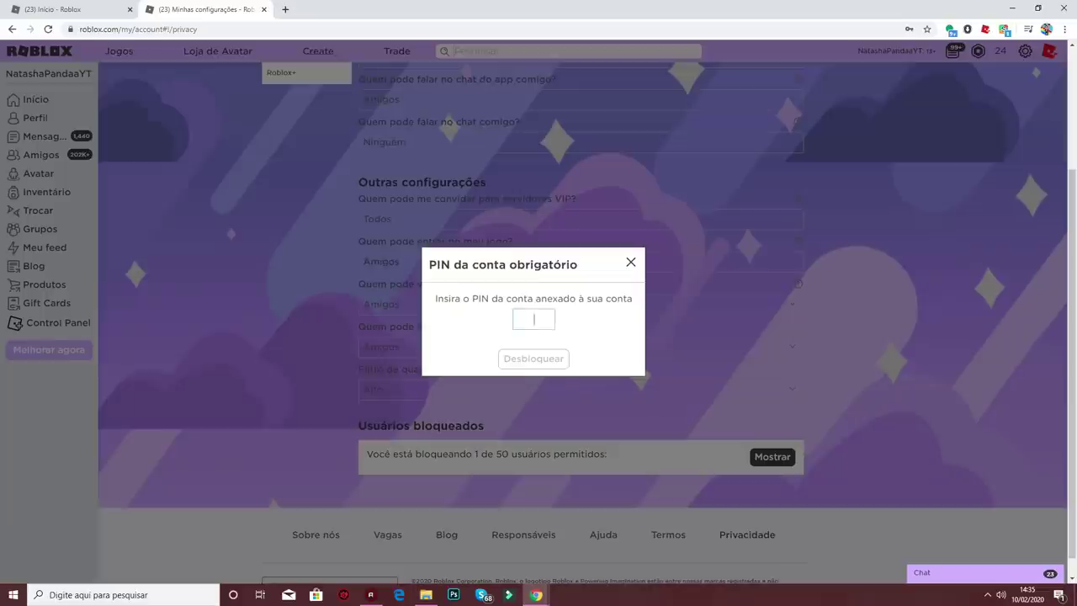
text(****)
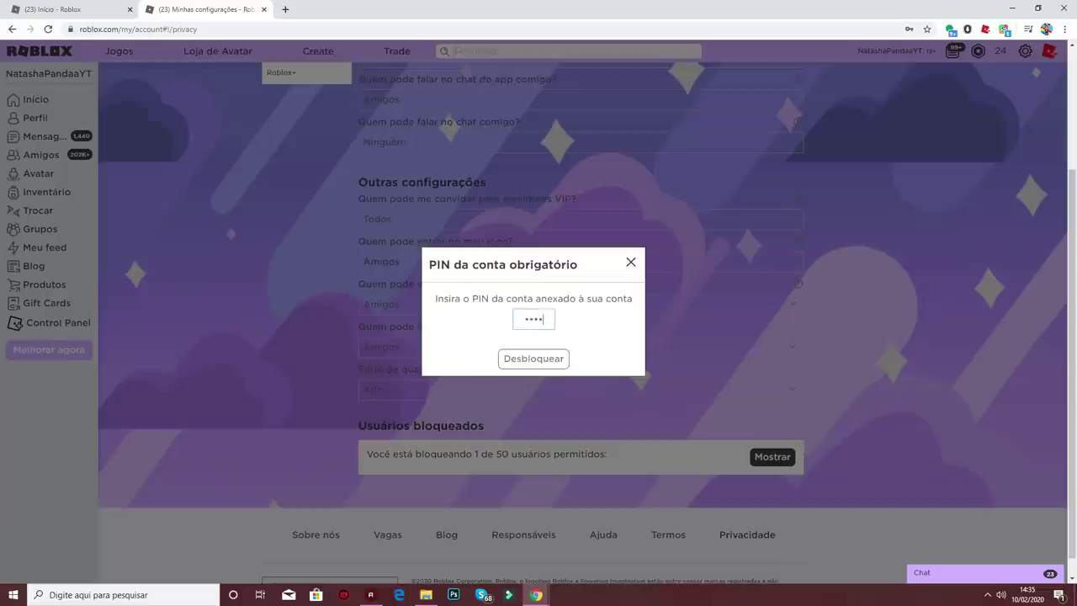
key(Return)
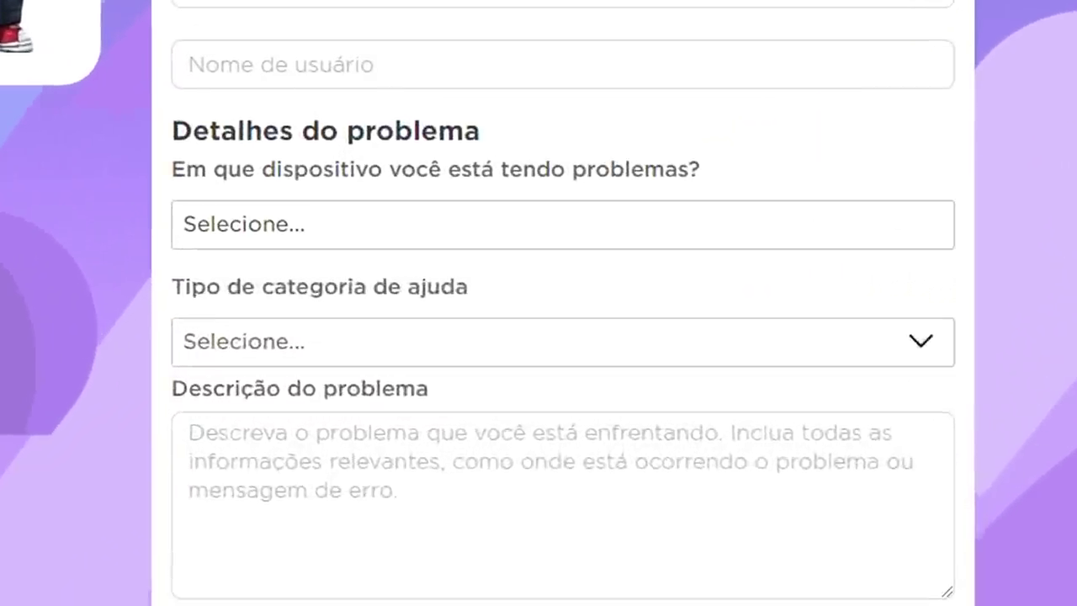
Step: Look through the support form's device and help-category lists without choosing anything
click(505, 338)
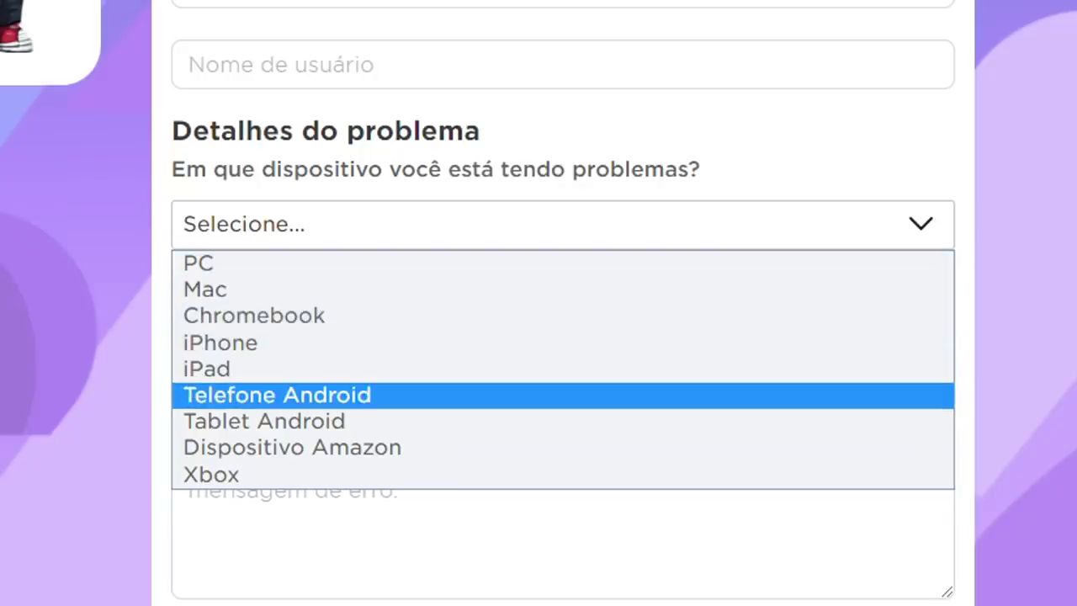
key(Escape)
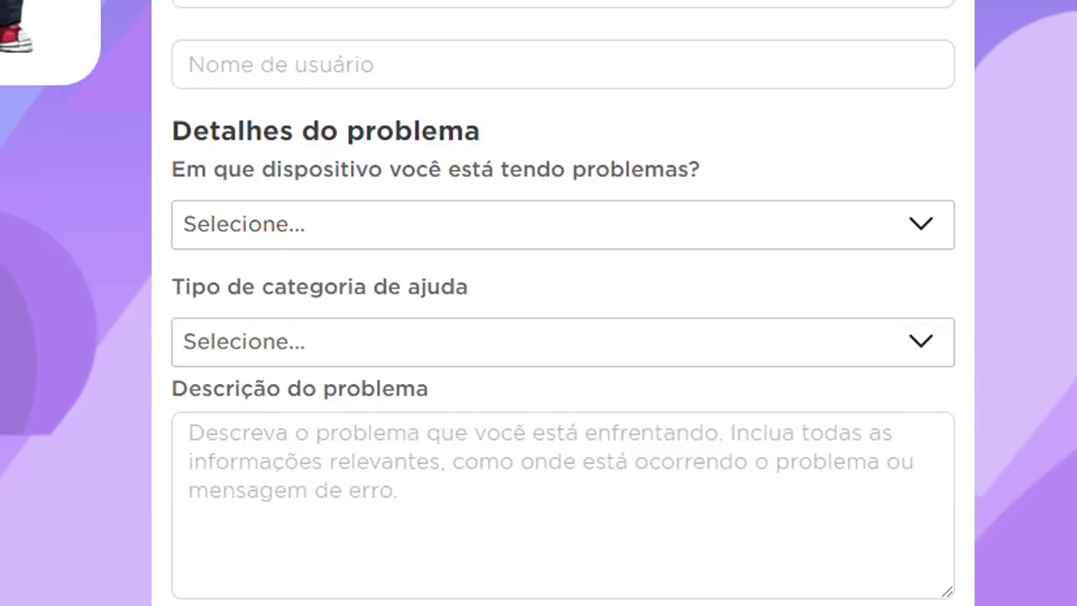
scroll(538, 336, down, 3)
click(559, 145)
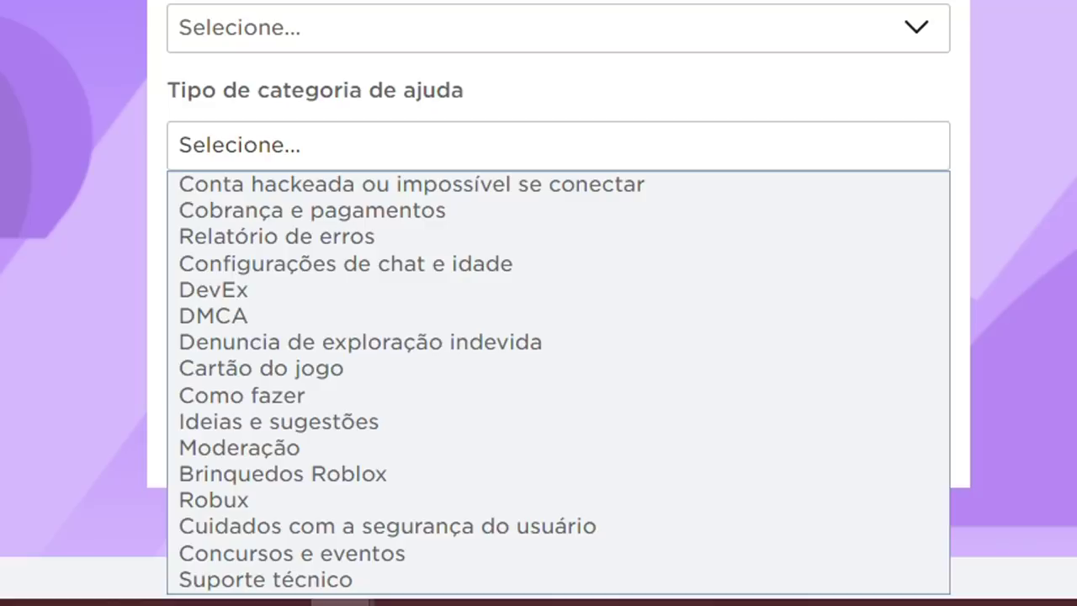
key(Down)
key(Down)
key(Down)
key(Down)
key(Down)
key(Down)
key(Down)
key(Down)
key(Down)
key(Down)
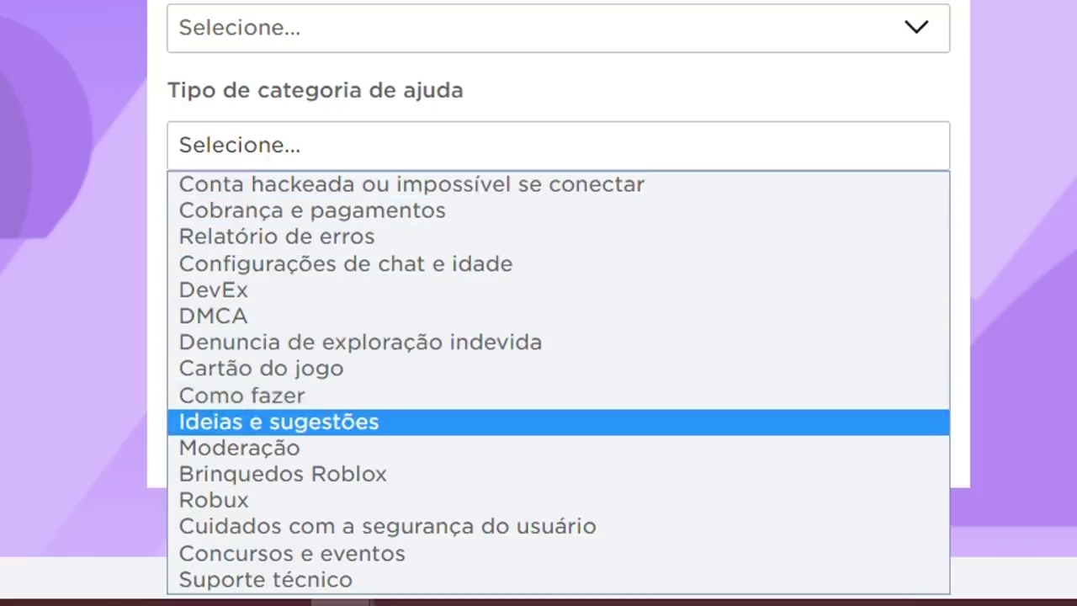
key(Up)
key(Down)
key(Down)
key(Down)
key(Down)
key(Down)
key(Down)
key(Down)
key(Up)
key(Up)
key(Up)
key(Down)
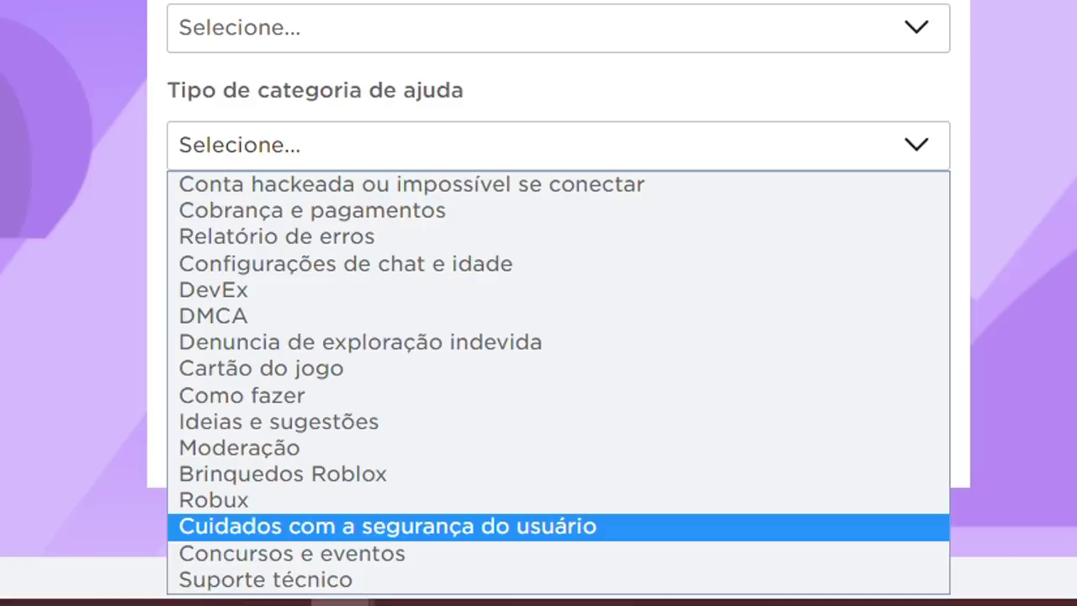
key(Up)
key(Up)
key(Up)
key(Up)
key(Up)
key(Up)
key(Up)
key(Up)
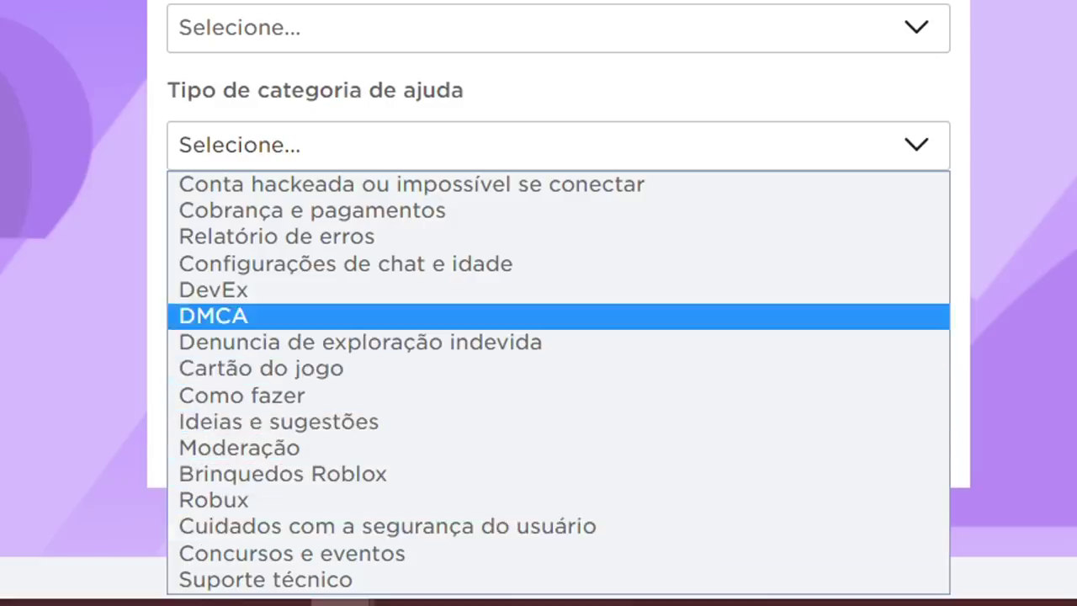
key(Escape)
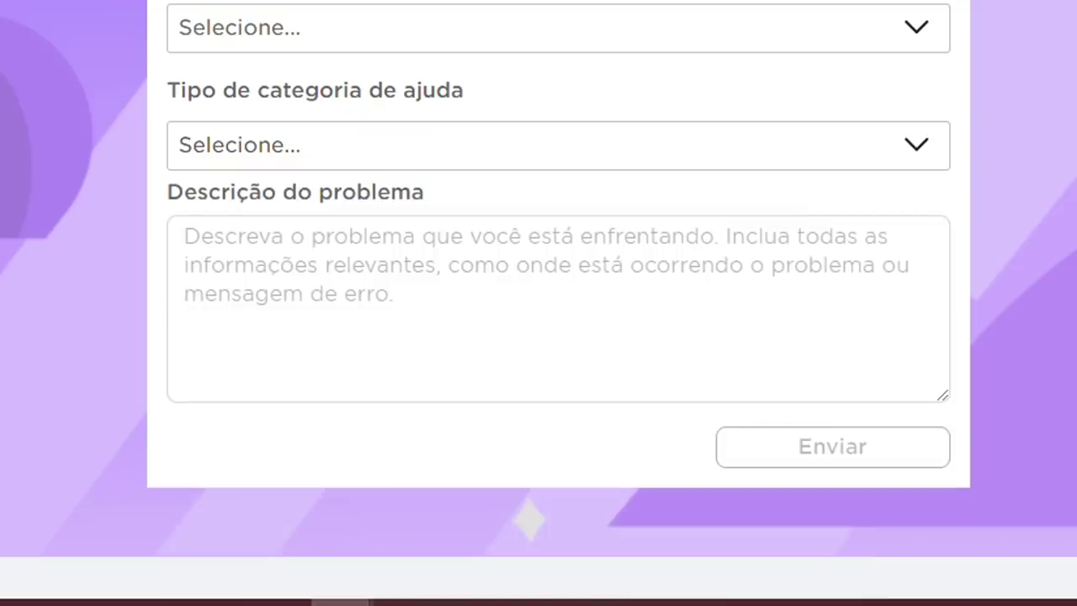
Step: Choose 'Conta hackeada ou impossível se conectar' as the help category
key(alt+Down)
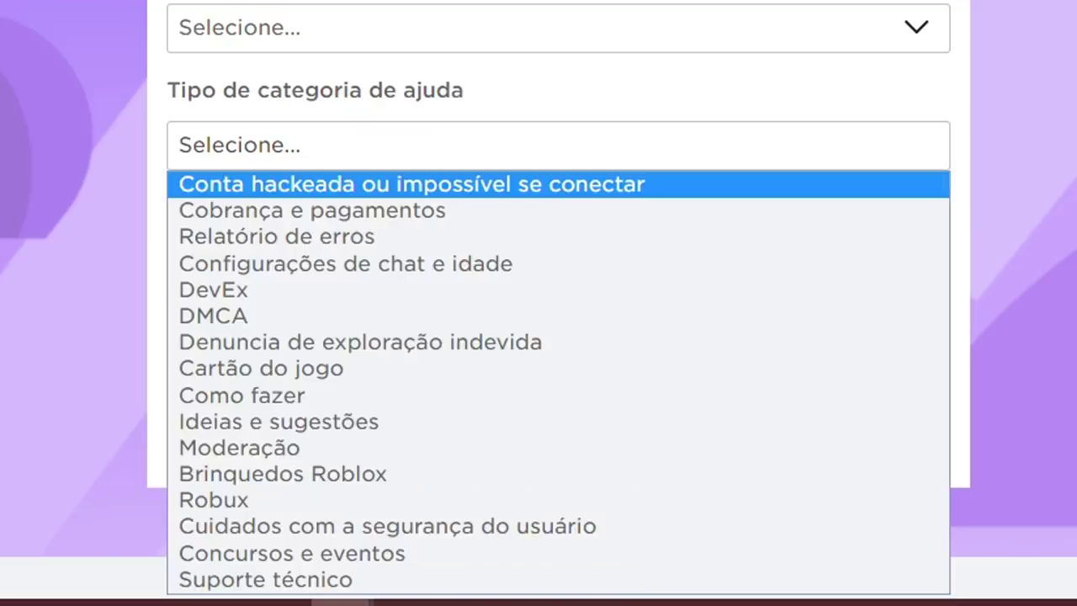
key(Return)
key(Tab)
Step: Browse subcategories such as Conta hackeada and Esqueci a senha, then click the description box
key(alt+Down)
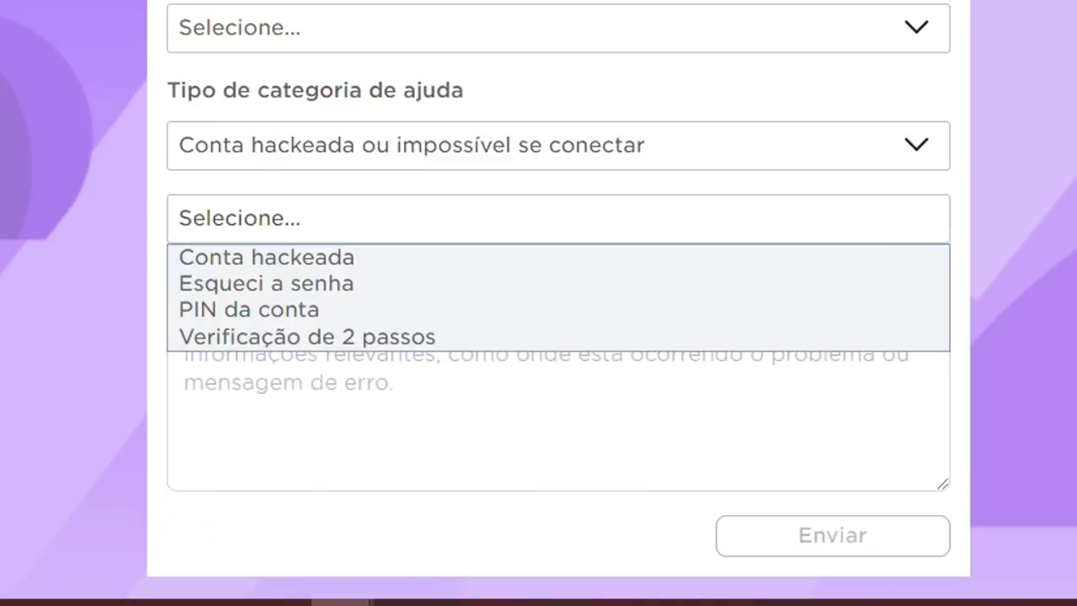
key(Down)
key(Down)
key(Up)
key(Down)
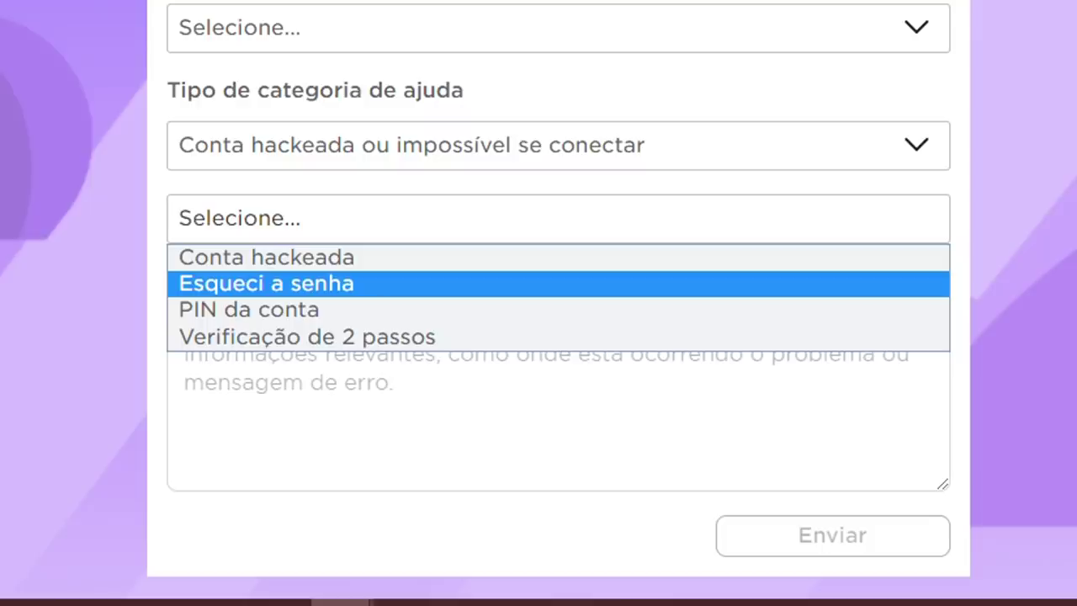
key(Down)
key(Up)
key(Down)
key(Down)
key(Up)
key(Up)
key(Up)
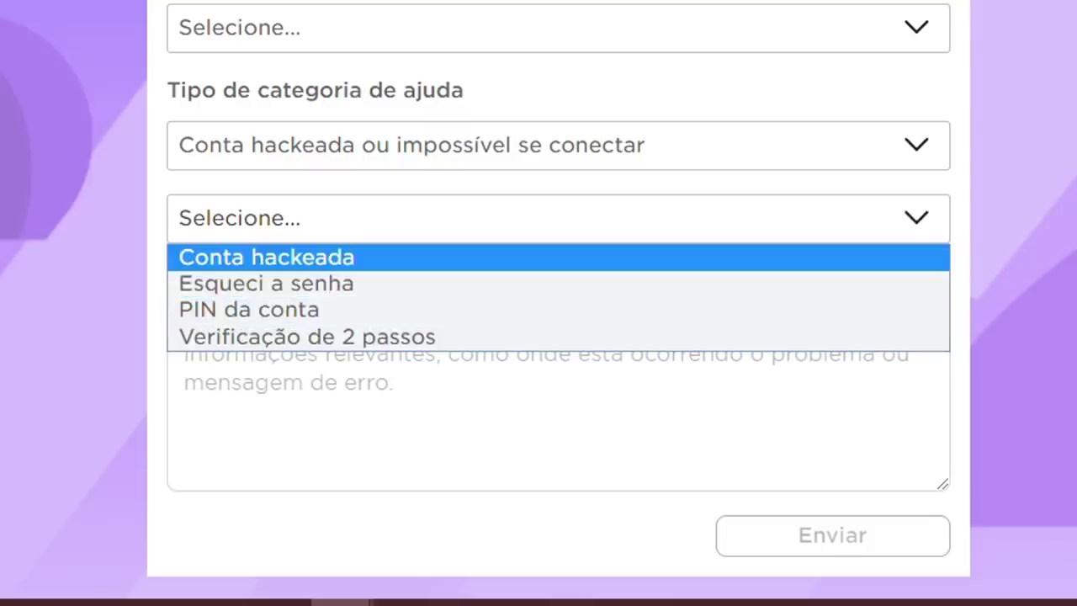
key(Down)
key(Down)
key(Up)
key(Down)
key(Down)
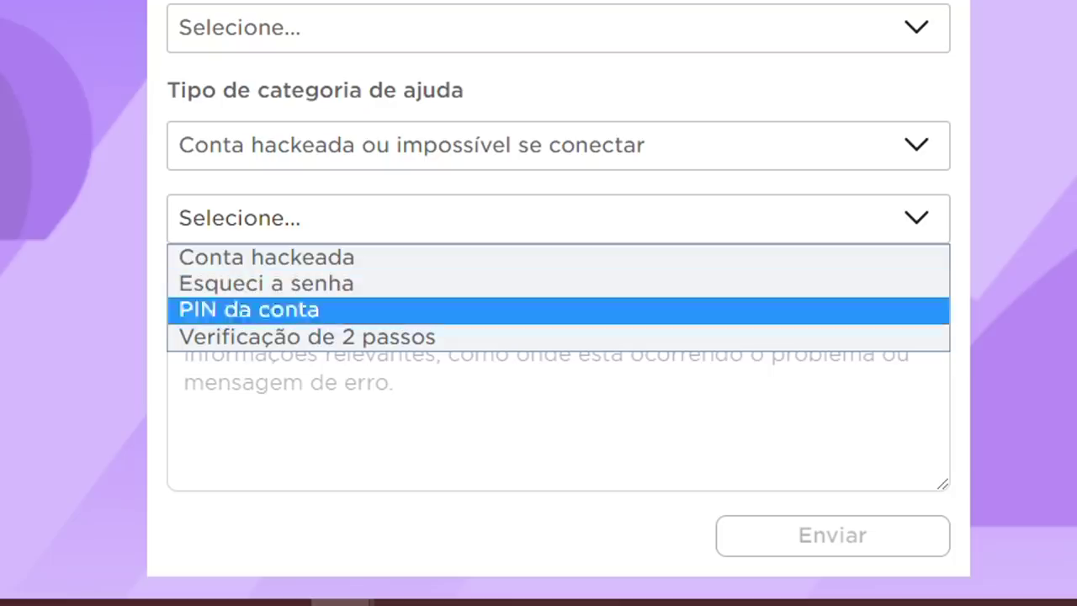
click(185, 327)
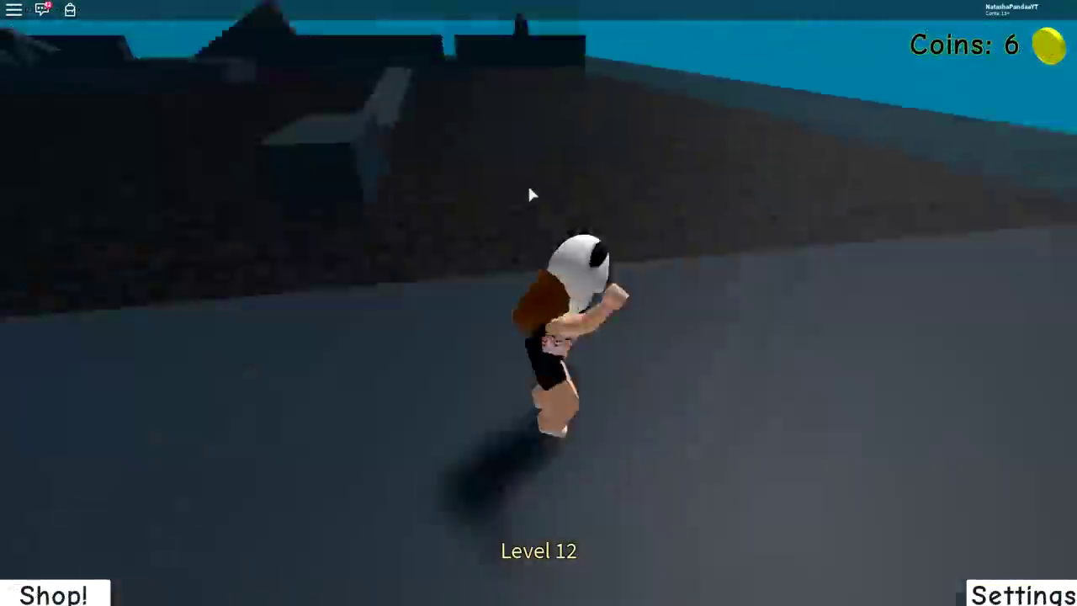
Step: Walk the avatar forward across the platforms onto the long grey walkway of Level 12
key(w)
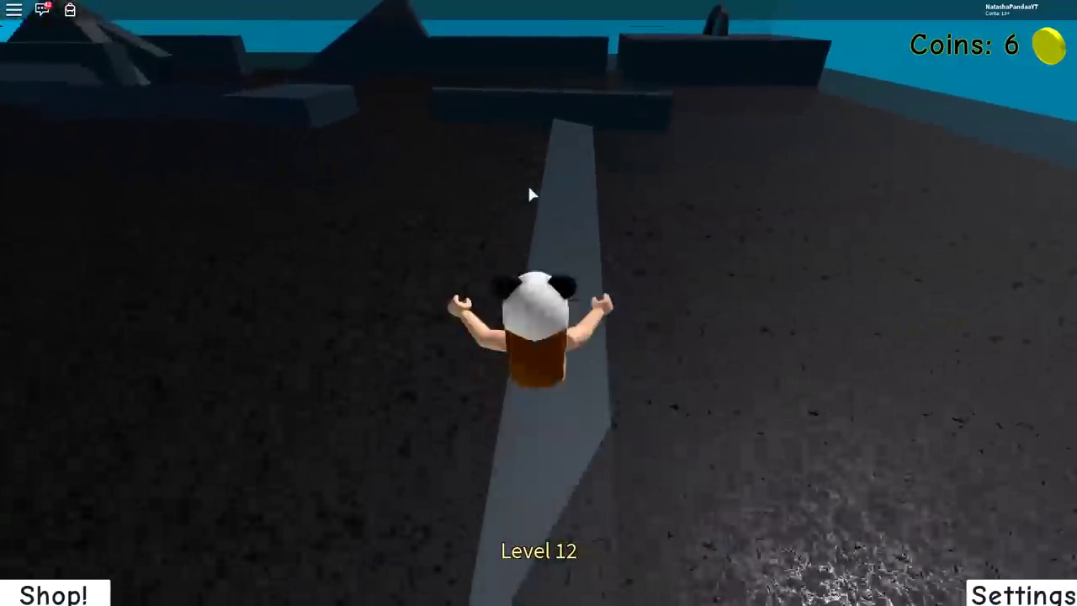
key(w)
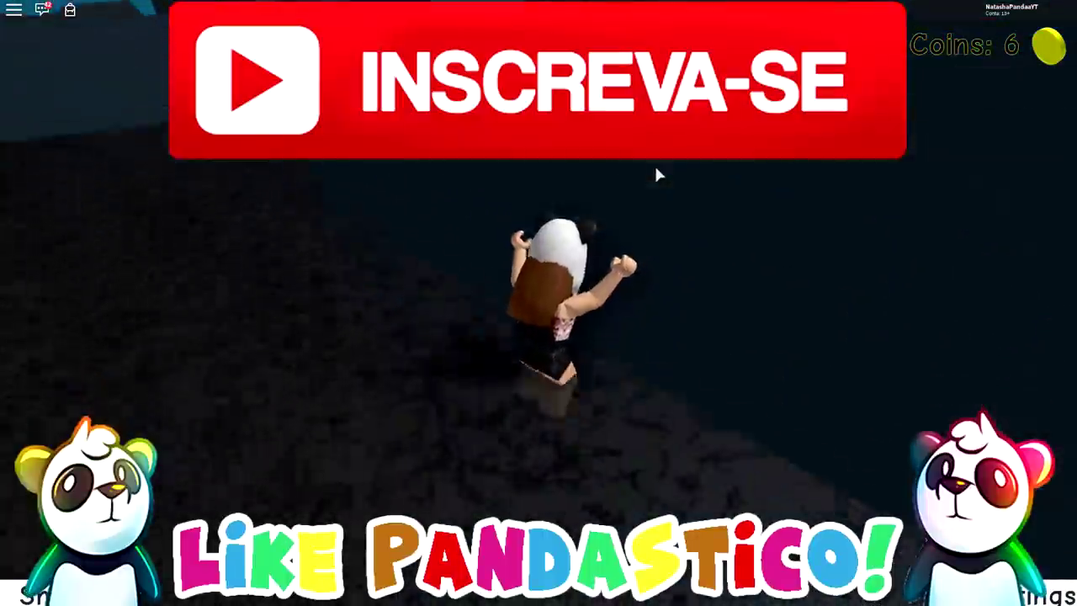
key(w)
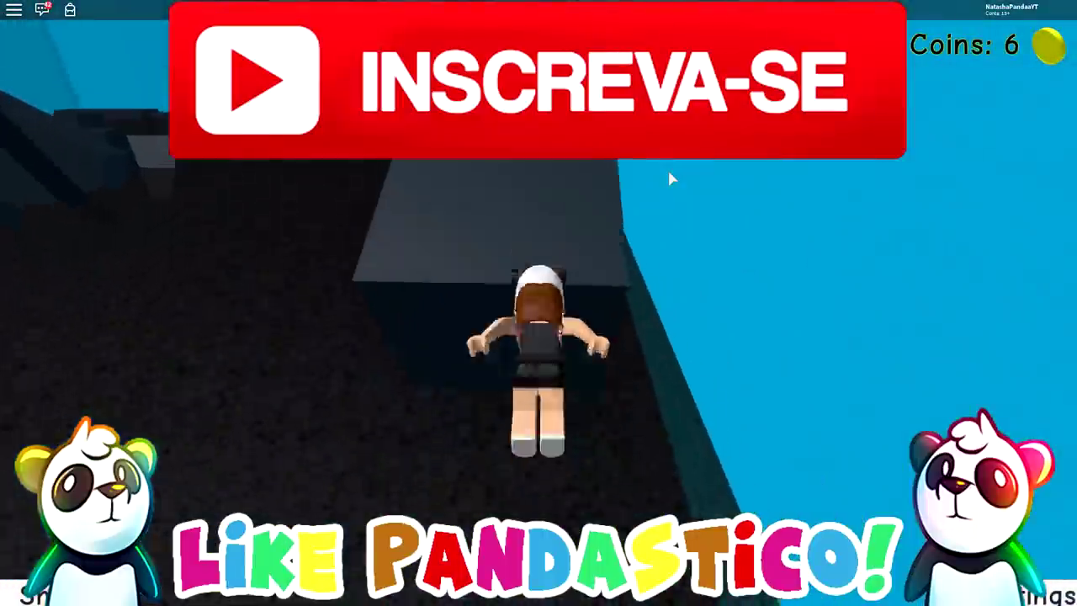
key(w)
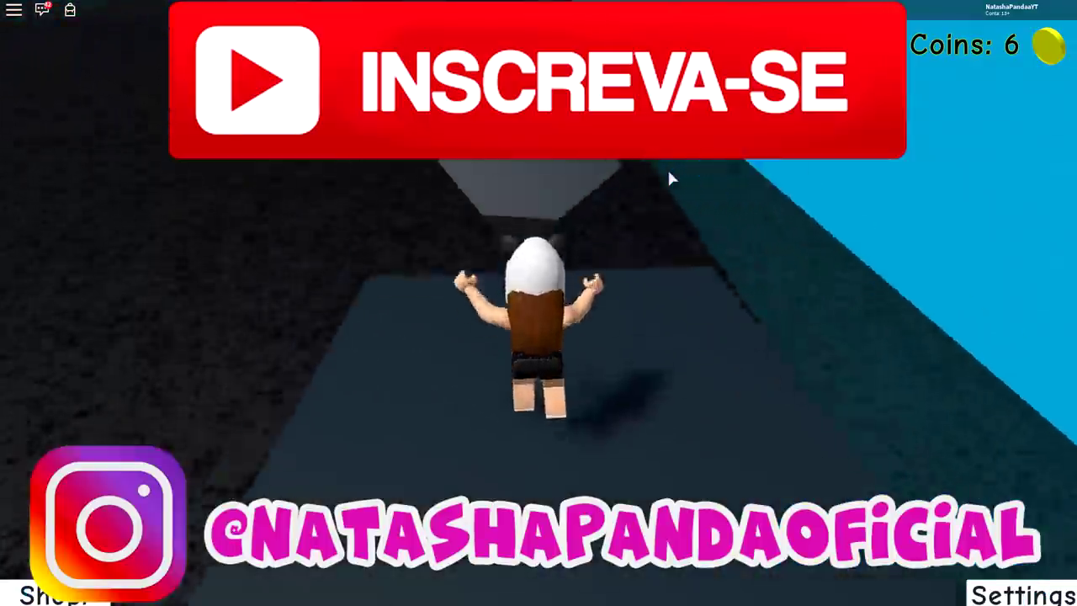
key(w)
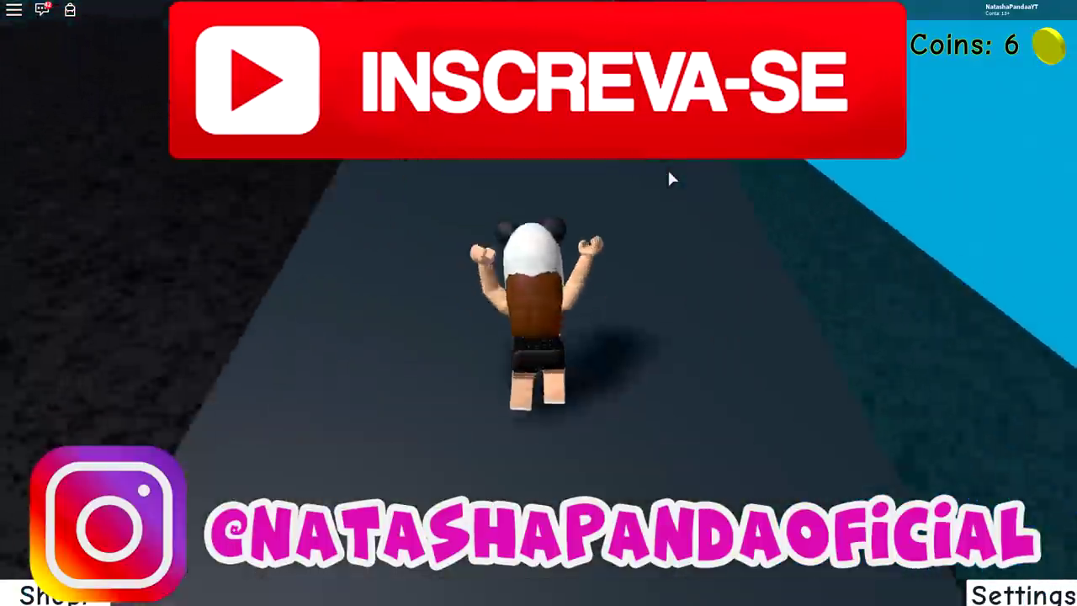